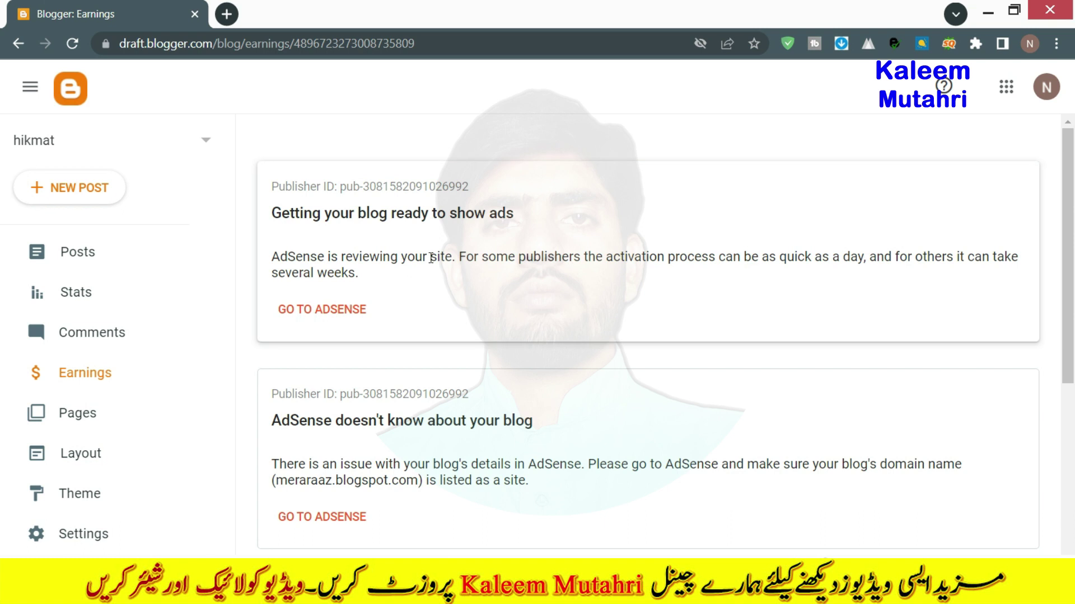
# - Open AdSense from the blog's Earnings page and start adding a site
pyautogui.click(297, 311)
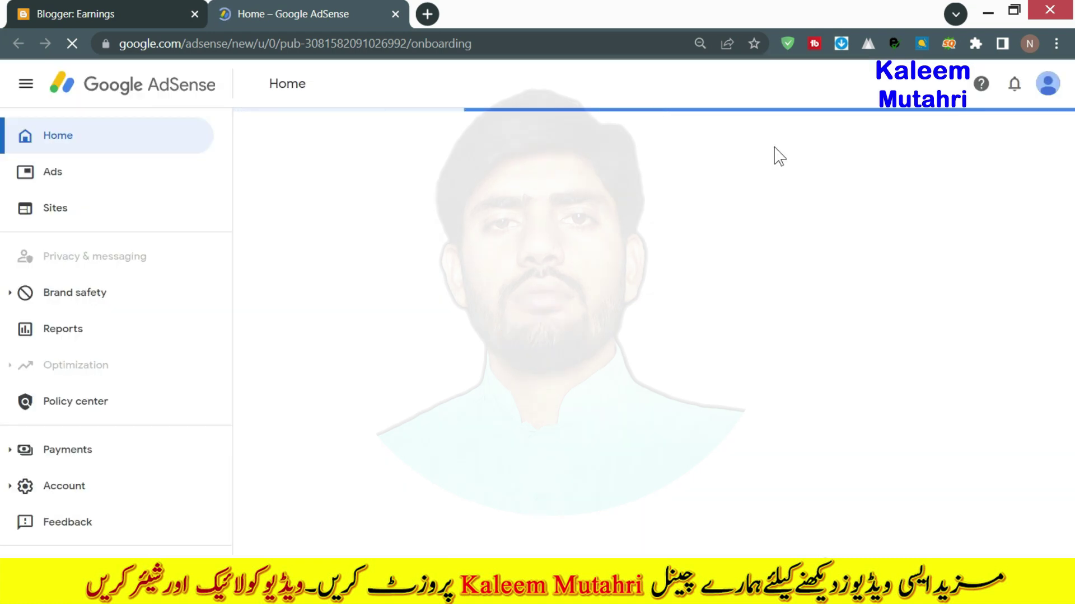
pyautogui.click(660, 221)
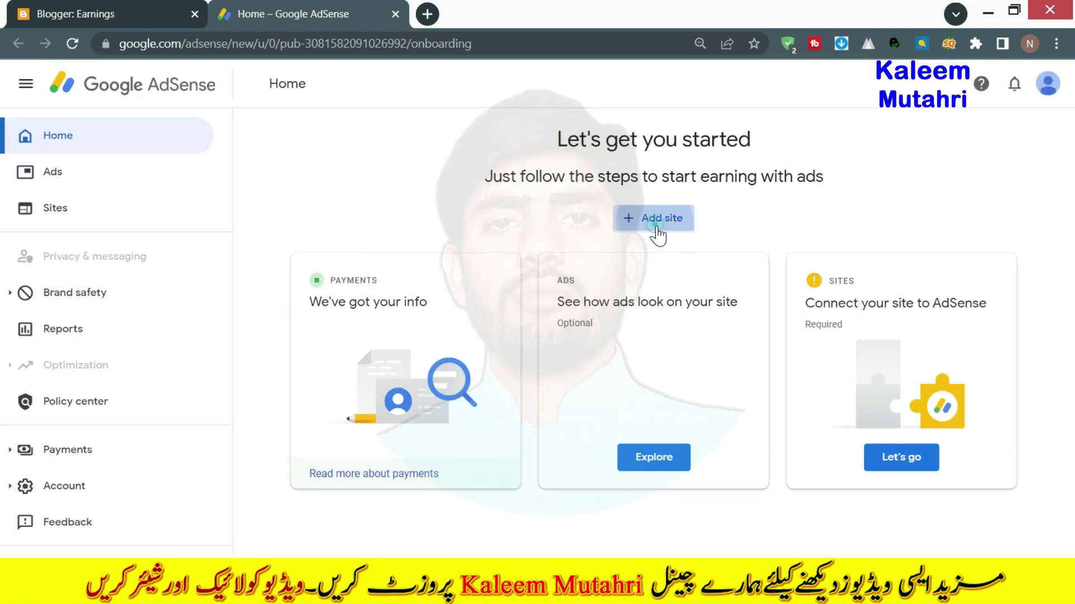
pyautogui.click(685, 279)
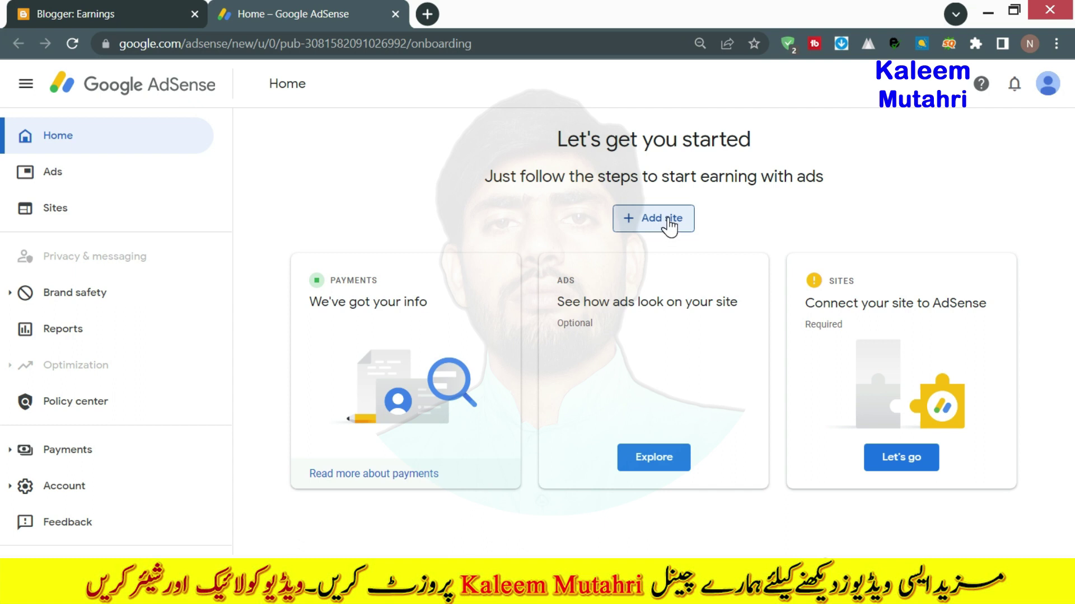
pyautogui.click(669, 220)
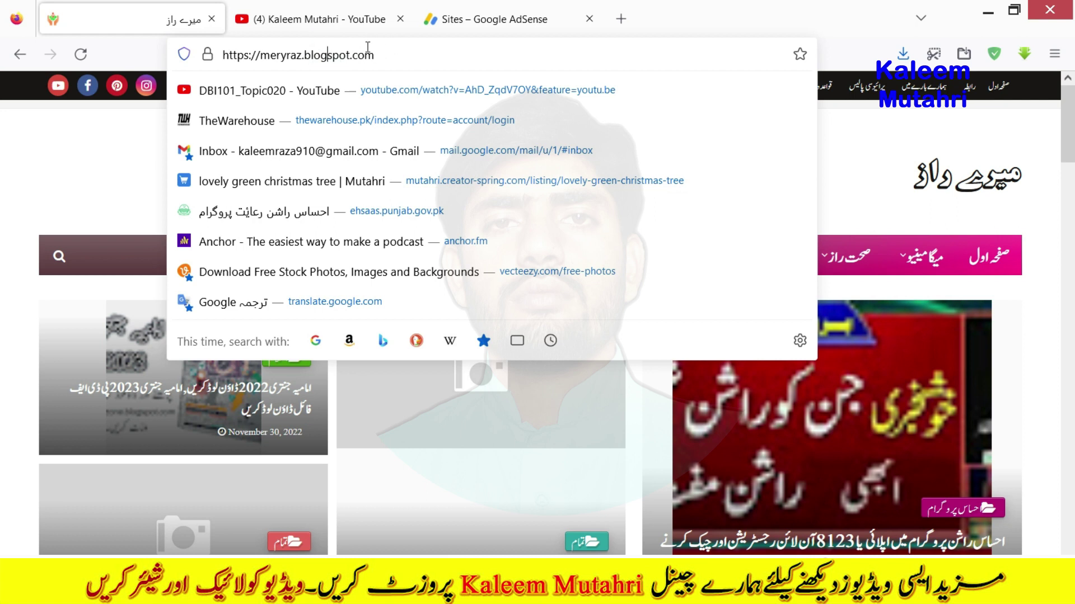
pyautogui.moveTo(350, 55); pyautogui.dragTo(309, 57)
pyautogui.press('BackSpace')
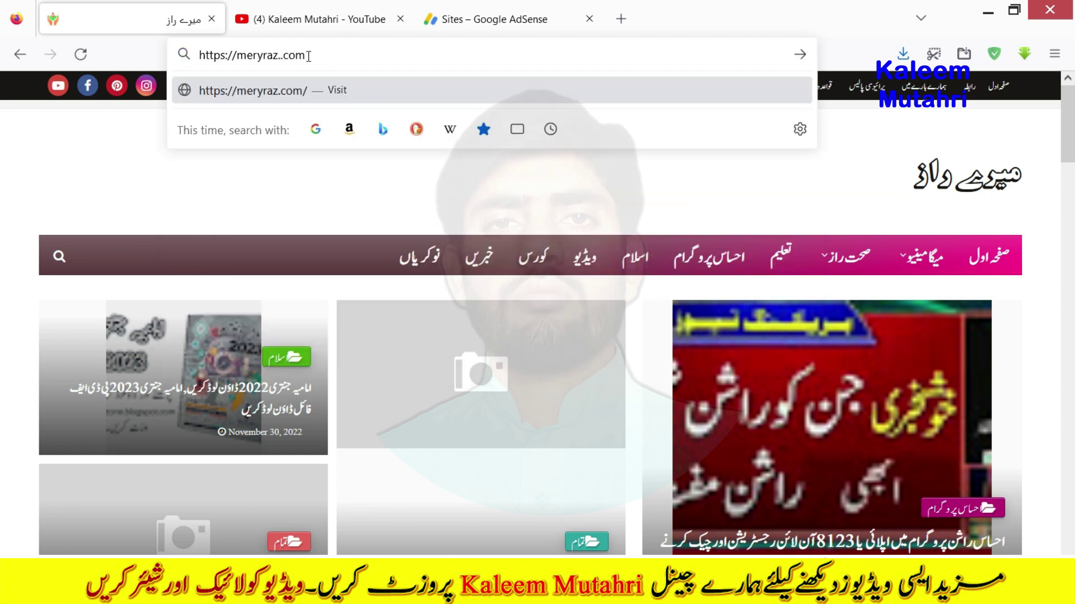
pyautogui.press('BackSpace')
pyautogui.click(294, 54)
# - Switch to the open AdSense account, remove meryraz.blogspot.com and save nkrgraphic.xyz as its site
pyautogui.click(480, 20)
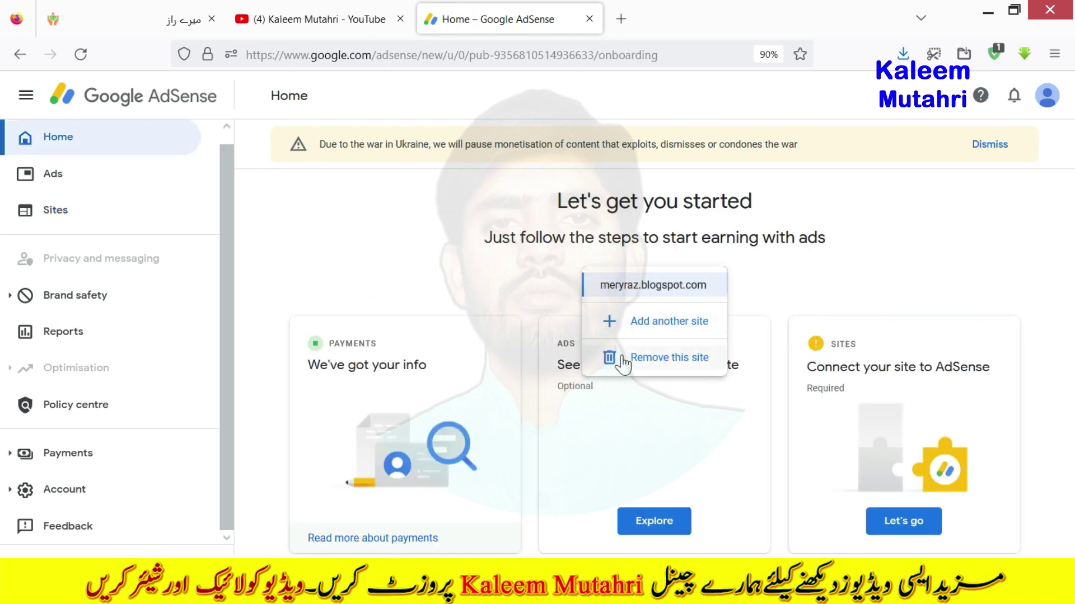
pyautogui.click(623, 361)
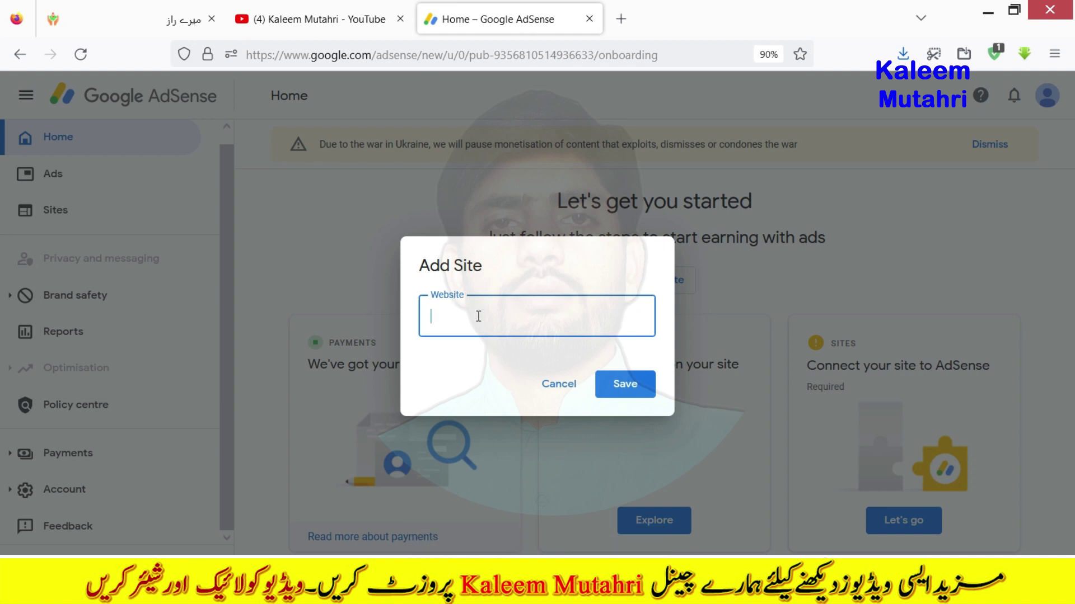
pyautogui.click(558, 392)
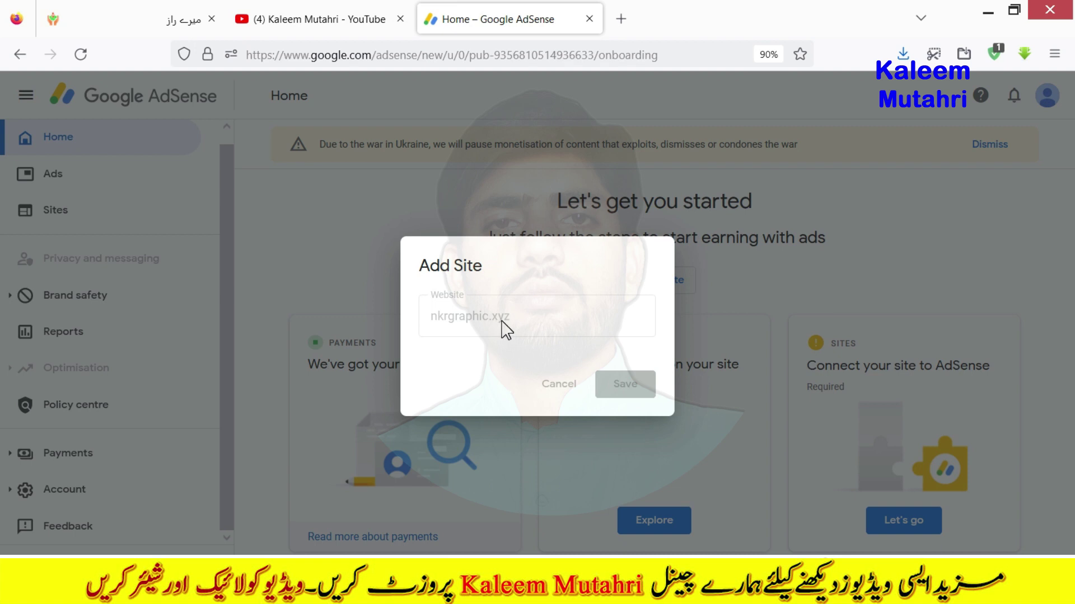
pyautogui.click(607, 373)
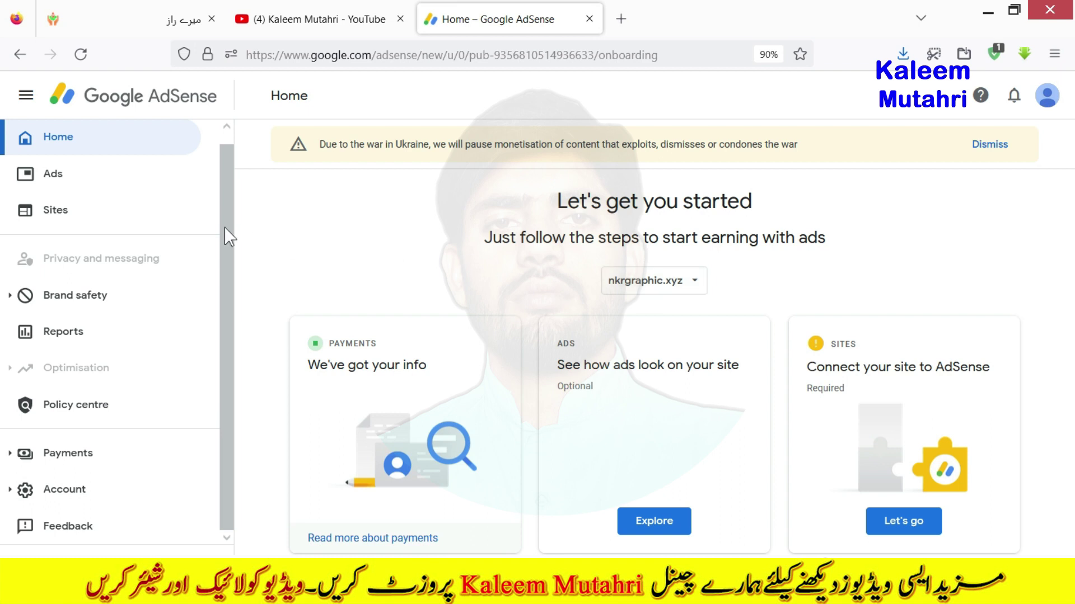
# - View the AdSense Sites list and the form for adding a new site, leaving it blank and closing it
pyautogui.click(57, 222)
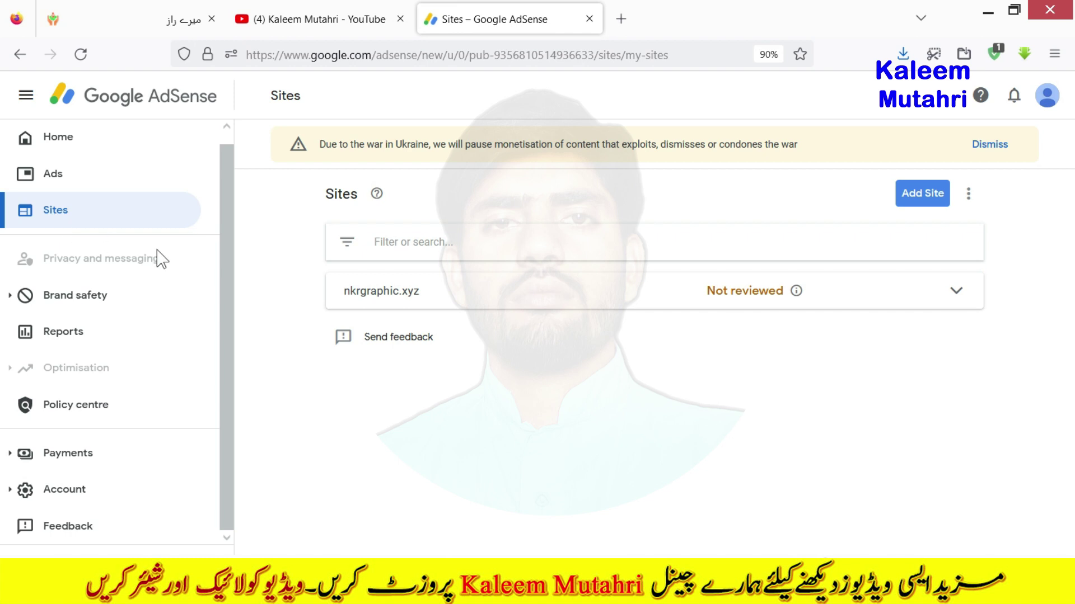
pyautogui.click(921, 196)
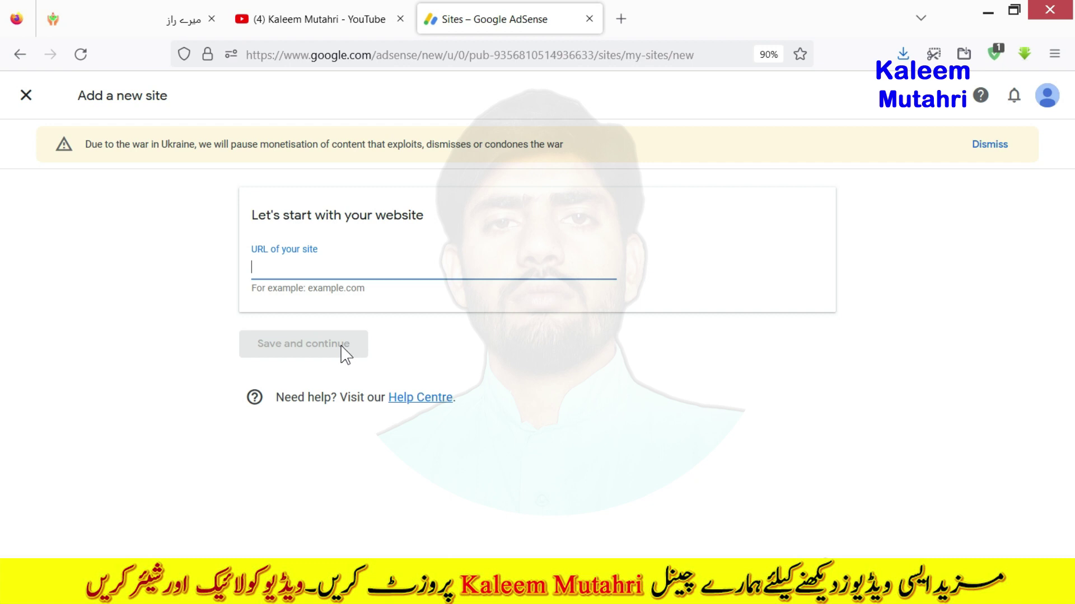
pyautogui.click(26, 96)
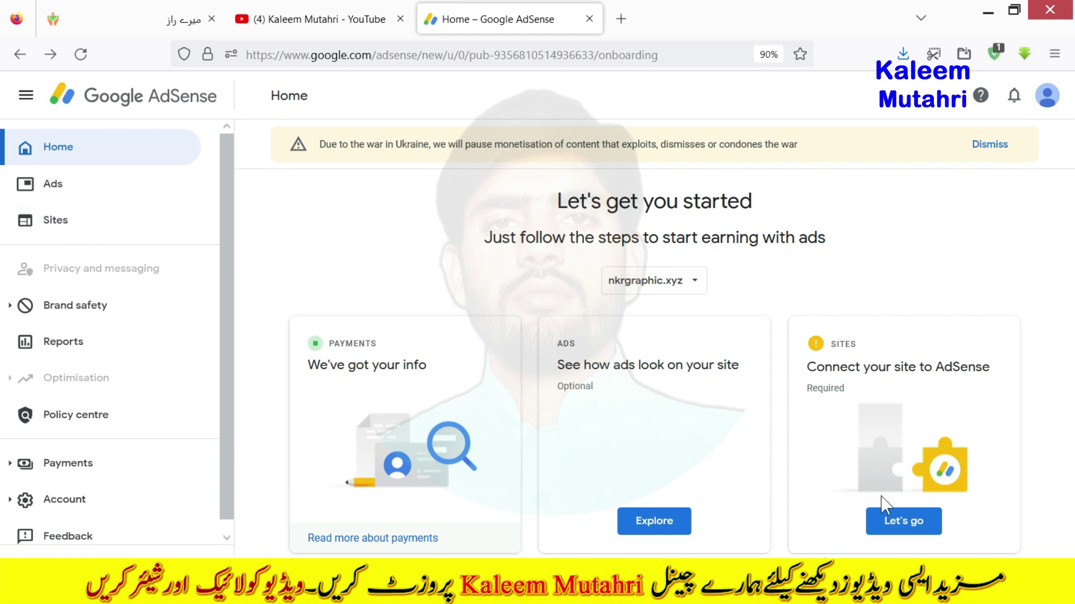
# - Open the instructions for connecting nkrgraphic.xyz to AdSense and copy the AdSense code
pyautogui.click(918, 526)
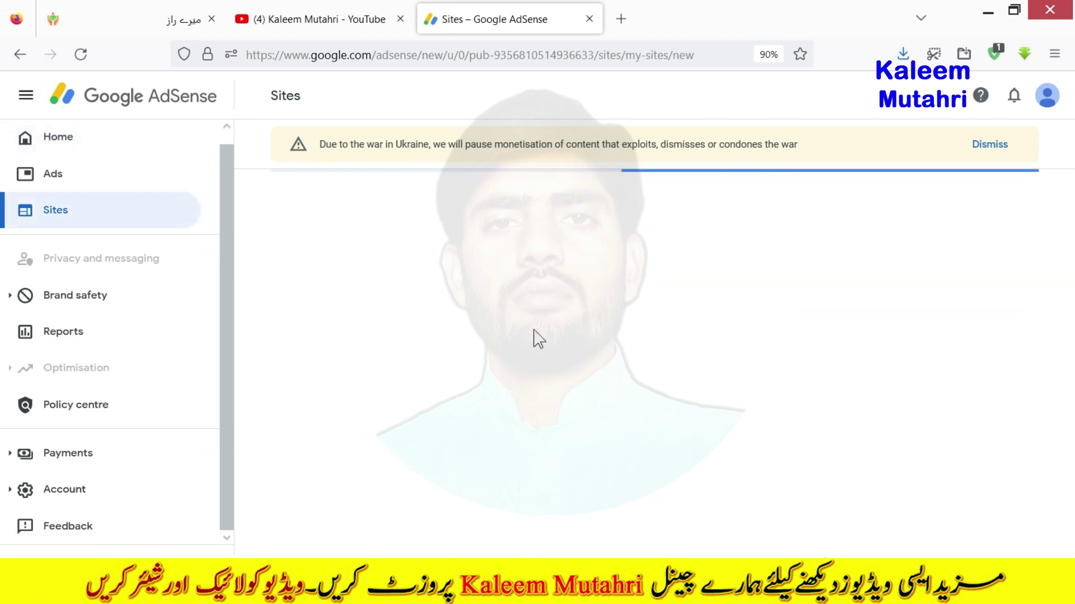
pyautogui.scroll(-4, 662, 316)
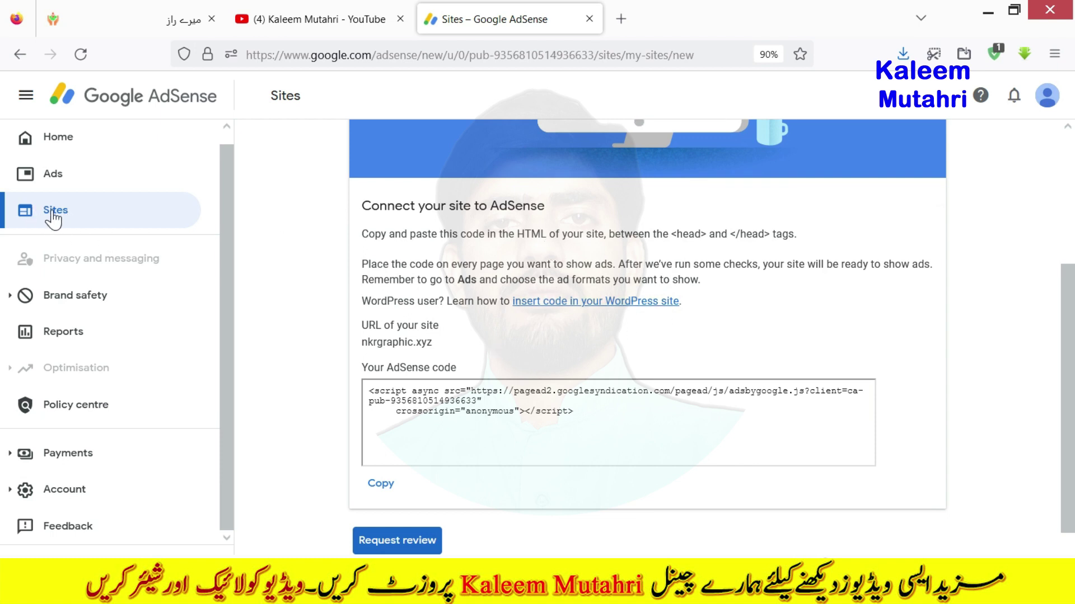
pyautogui.scroll(-1, 526, 316)
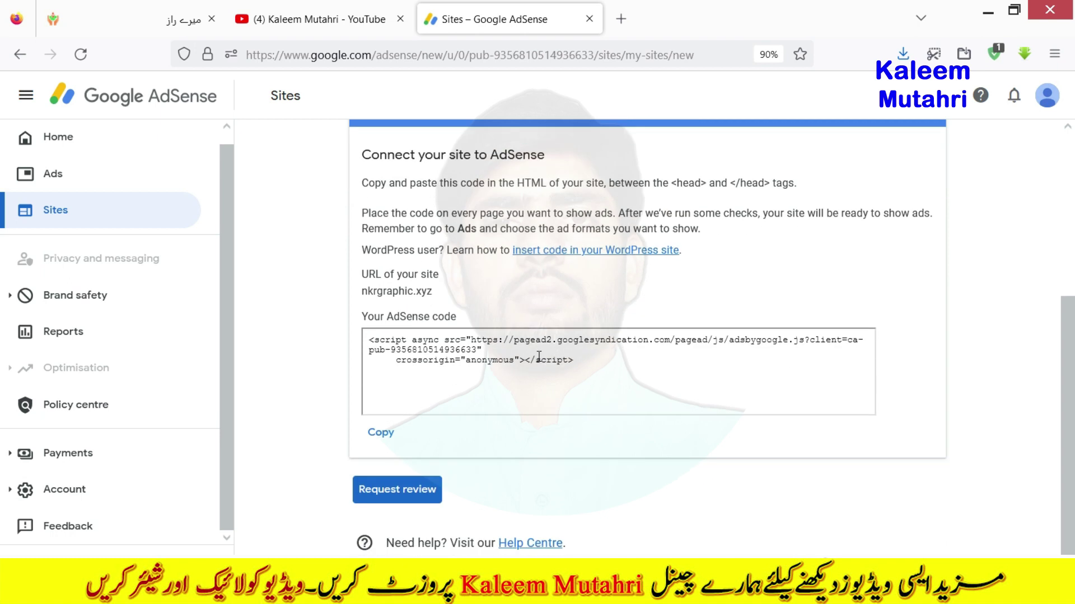
pyautogui.moveTo(376, 327); pyautogui.dragTo(456, 318)
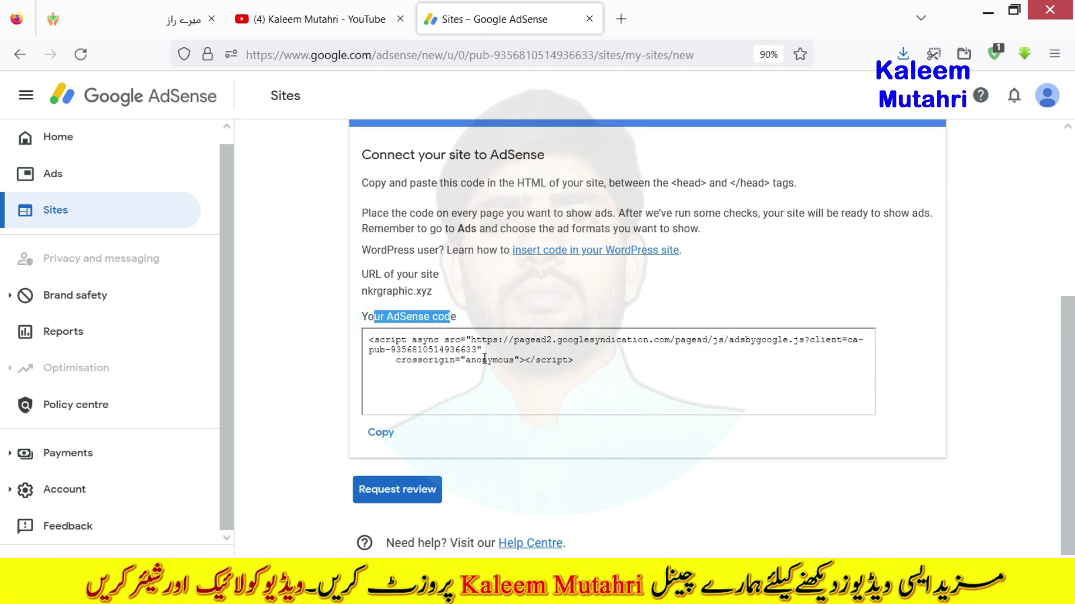
pyautogui.click(521, 371)
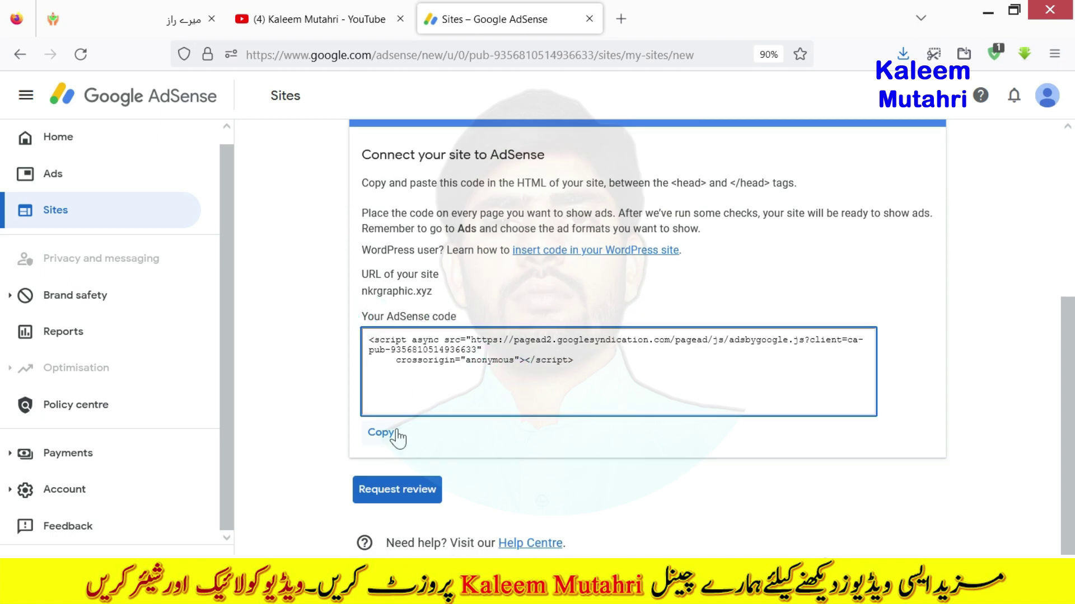
pyautogui.click(391, 434)
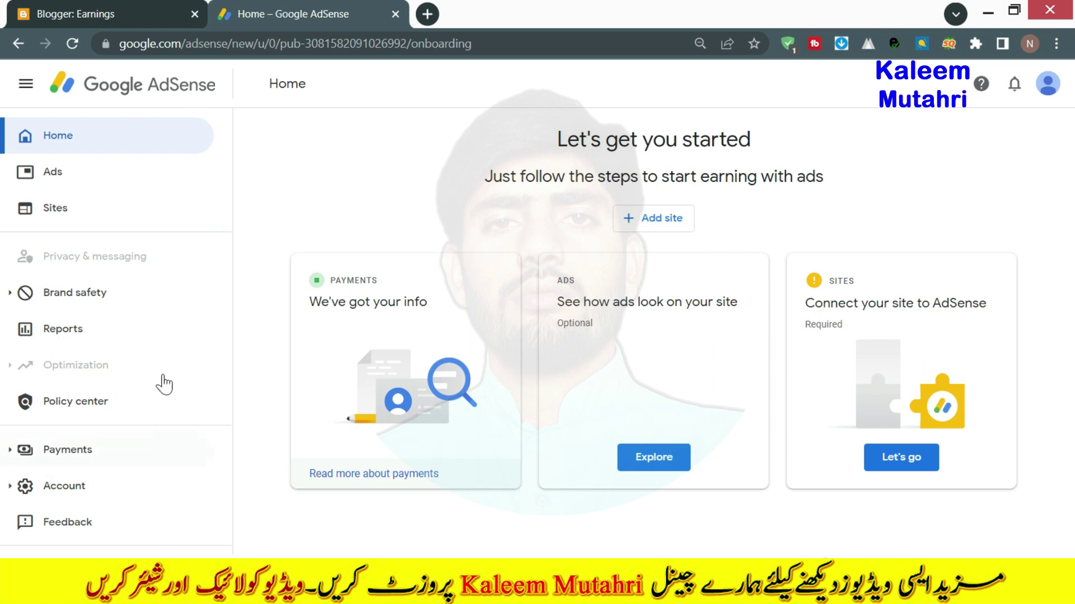
# - Switch to Blogger in Chrome and open the blog's current theme for HTML editing
pyautogui.click(45, 18)
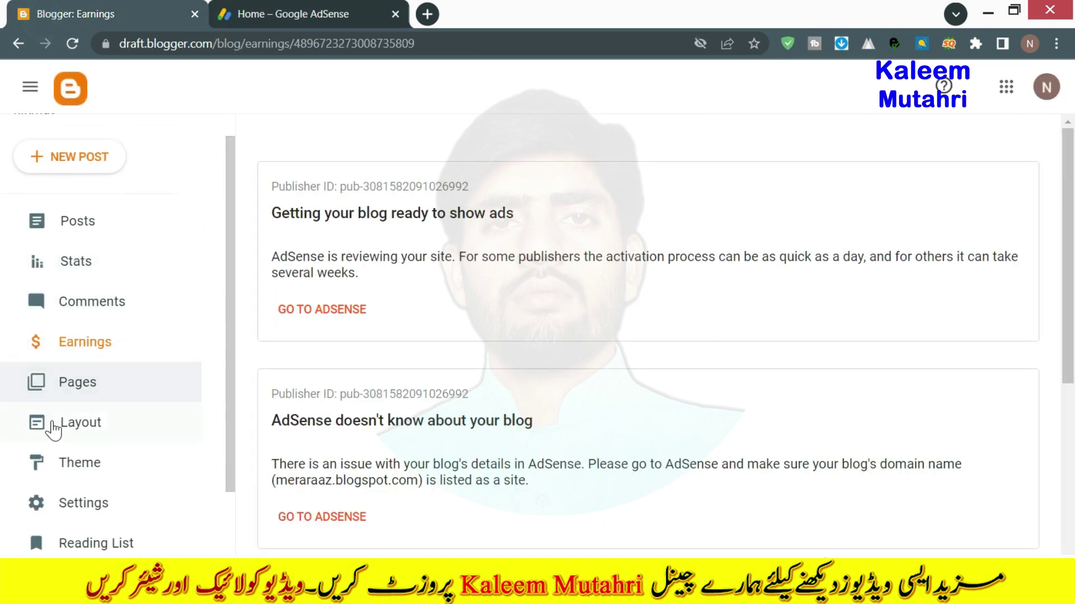
pyautogui.scroll(-3, 31, 336)
pyautogui.click(67, 353)
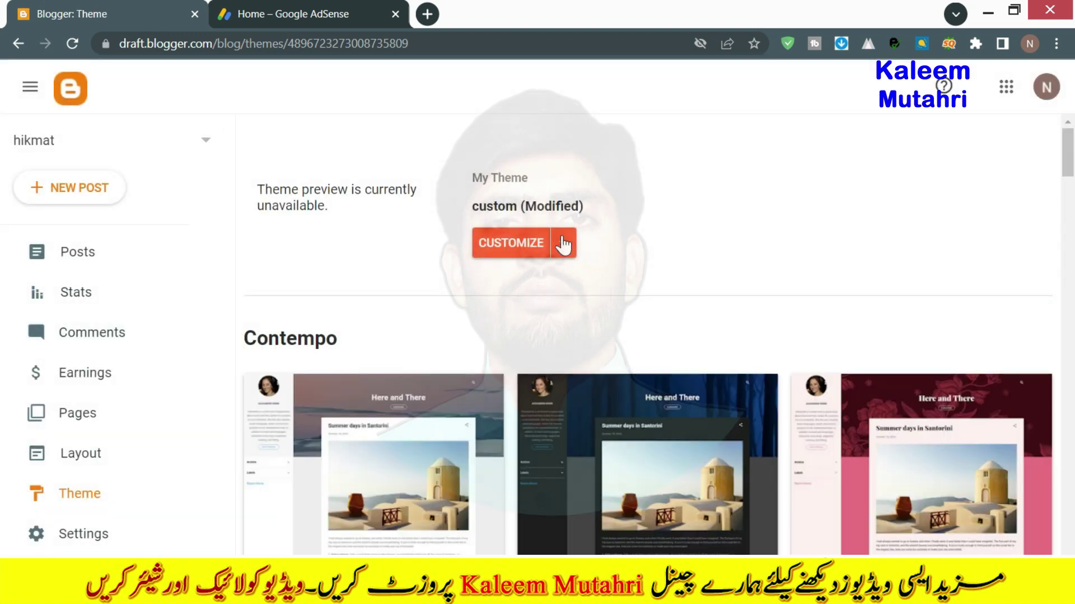
pyautogui.click(564, 244)
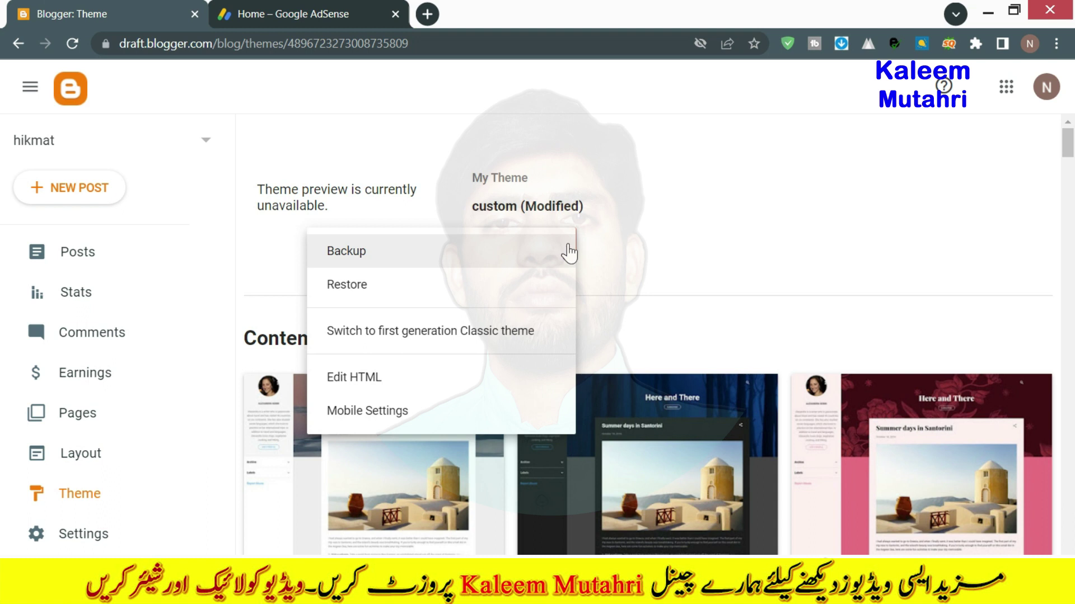
pyautogui.click(372, 378)
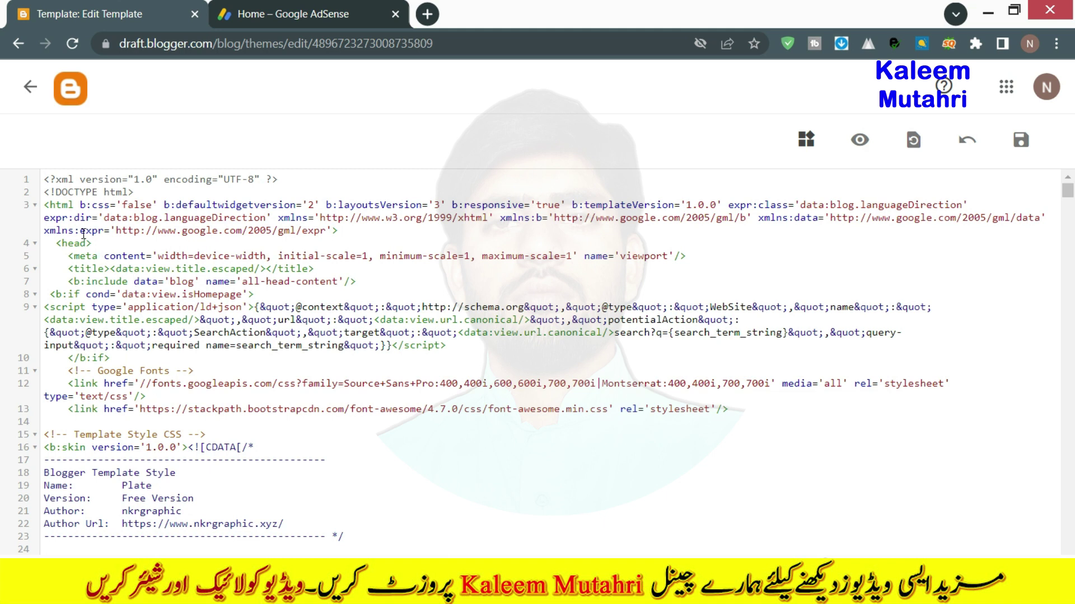
# - Search the theme's HTML for "head" to locate the opening <head> tag
pyautogui.moveTo(96, 243)
pyautogui.mouseDown()
pyautogui.moveTo(53, 249)
pyautogui.moveTo(96, 242)
pyautogui.mouseUp()
pyautogui.click(64, 244)
pyautogui.click(121, 241)
pyautogui.hotkey('ctrl', 'f')
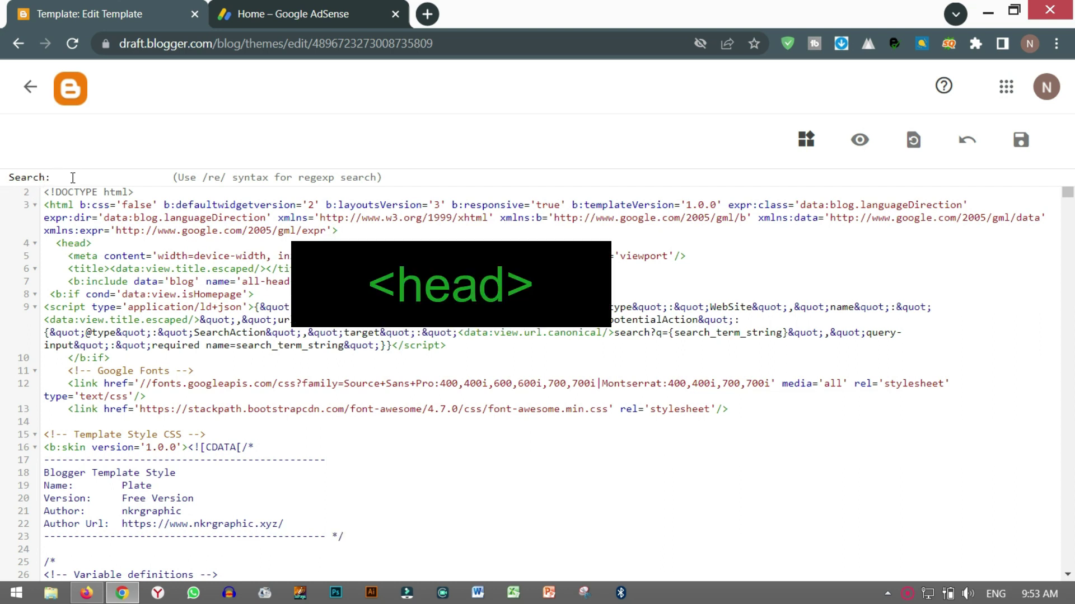
pyautogui.write('<head>')
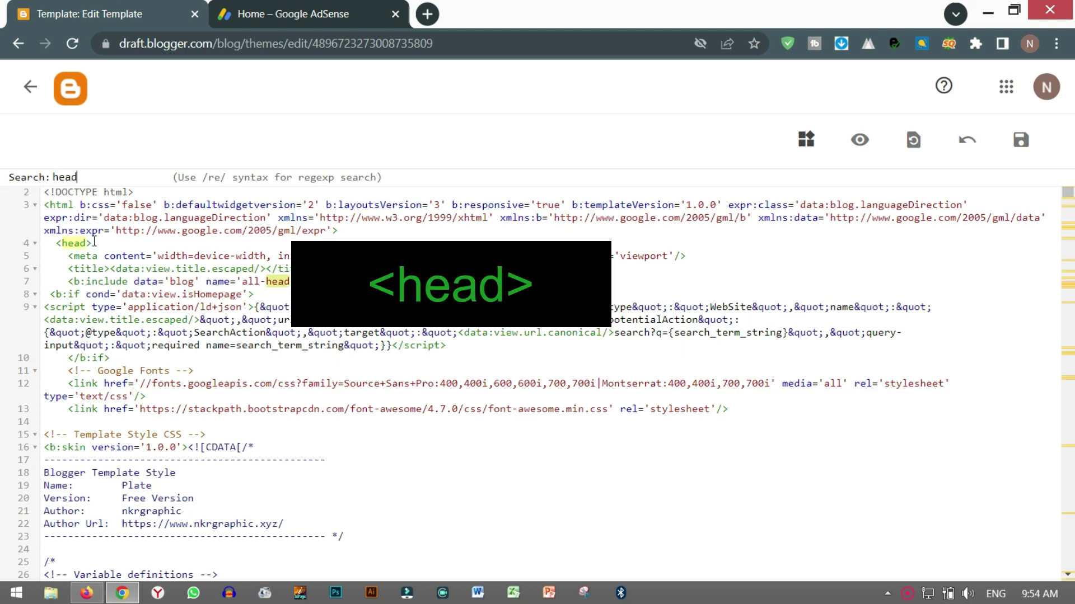
pyautogui.press('Return')
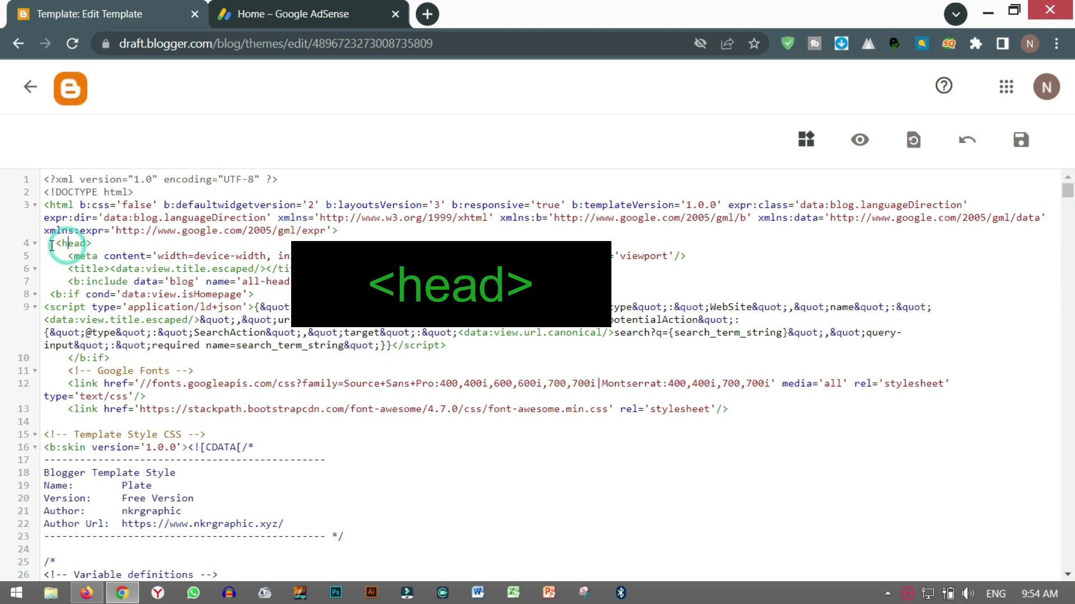
# - Insert a new line directly below the opening <head> tag and paste the copied AdSense code there
pyautogui.click(57, 243)
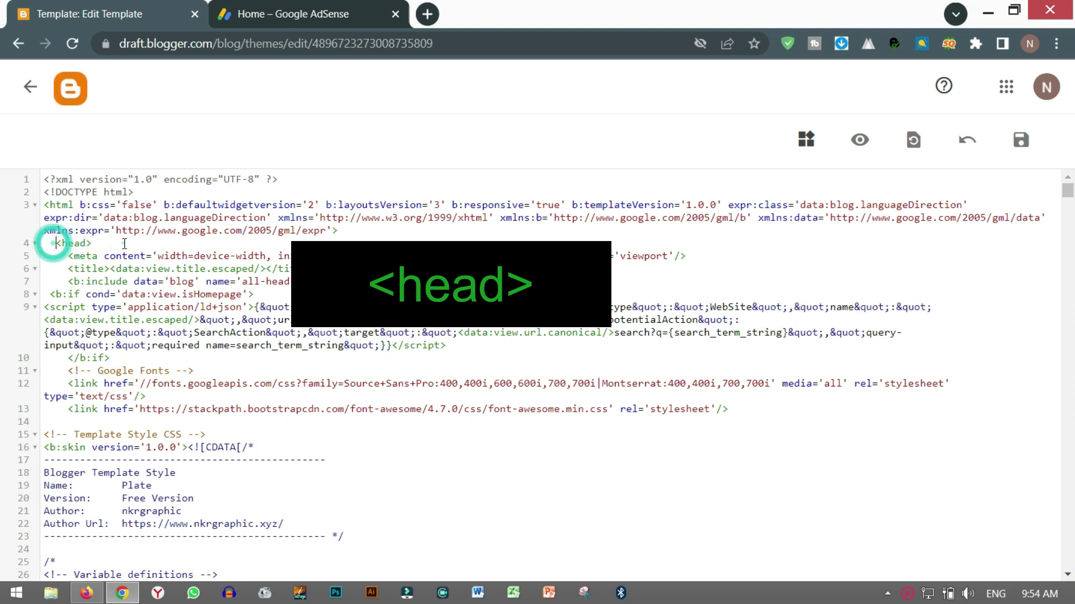
pyautogui.click(99, 243)
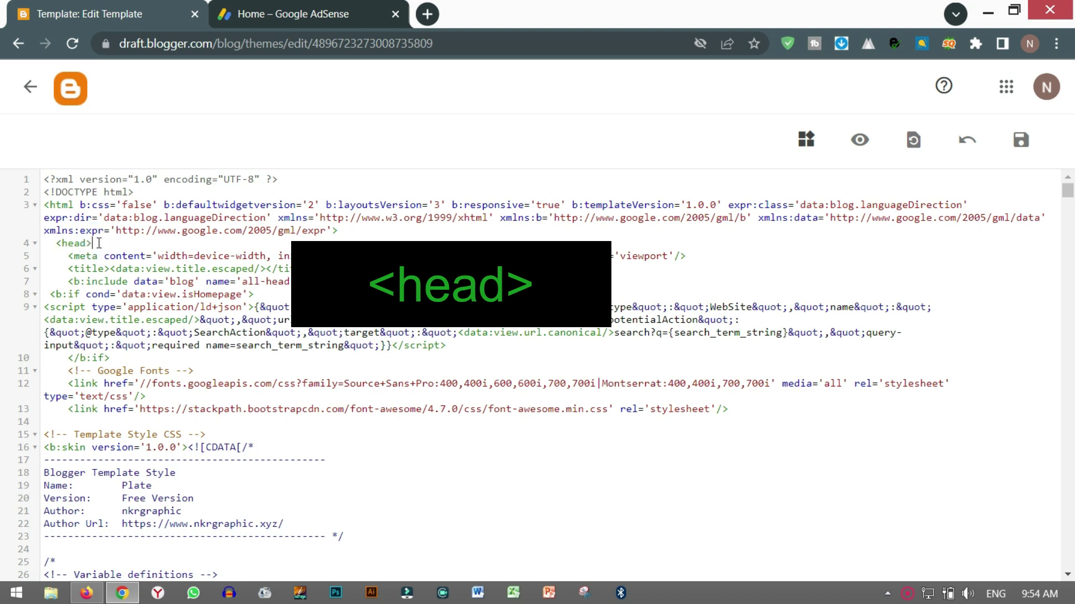
pyautogui.press('Return')
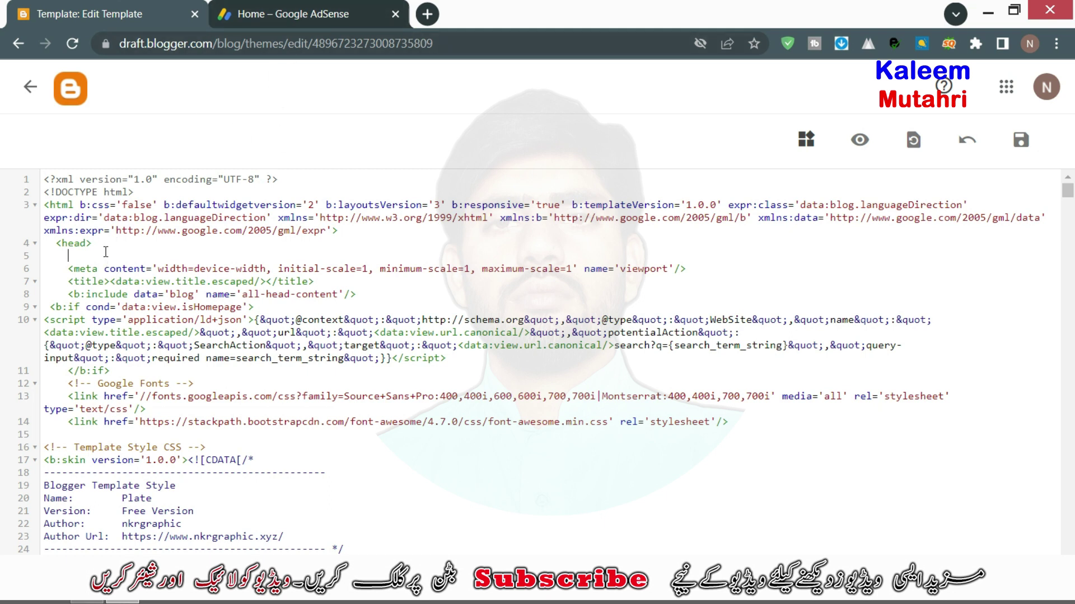
pyautogui.rightClick(106, 252)
pyautogui.click(153, 350)
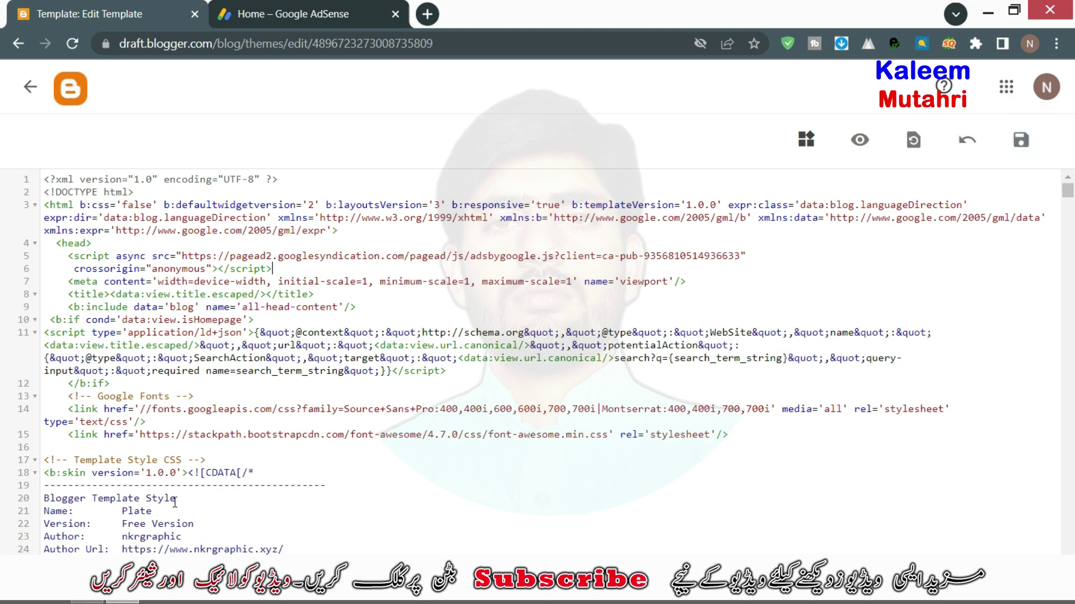
# - Switch back to the AdSense connection page for nkrgraphic.xyz in Firefox
pyautogui.click(88, 603)
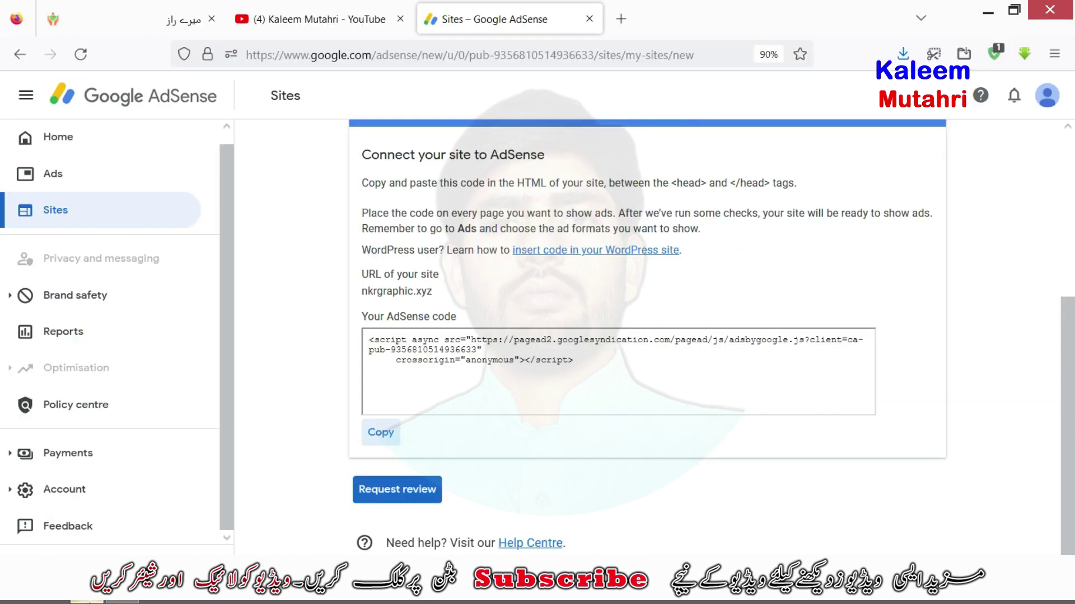